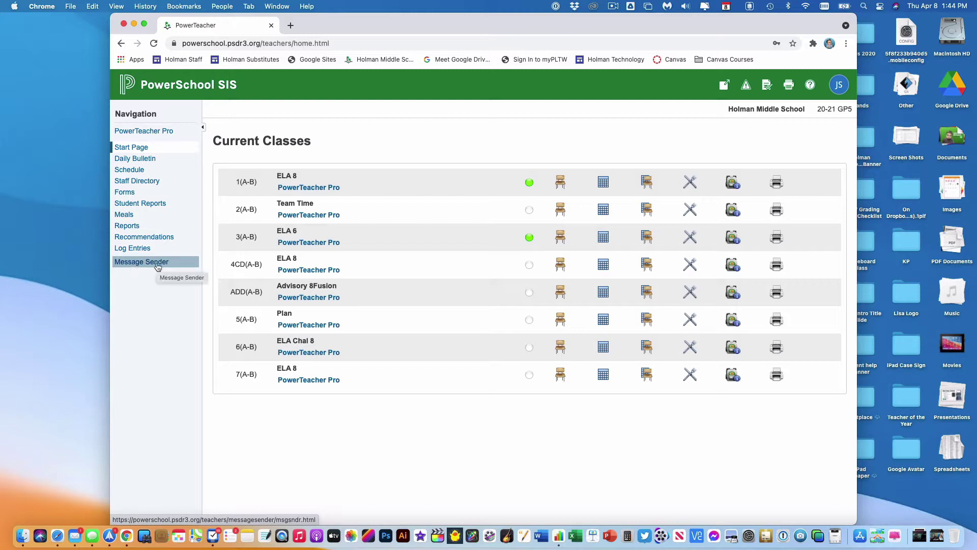
Start a new Message Sender broadcast with subject 'Welcome!' and message type Teacher.
left_click(157, 267)
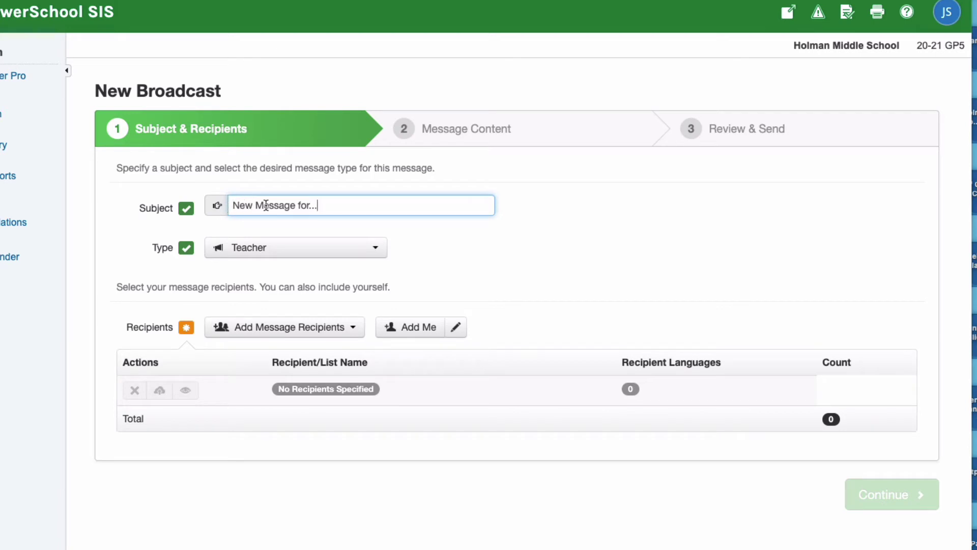
left_click_drag(327, 205, 200, 209)
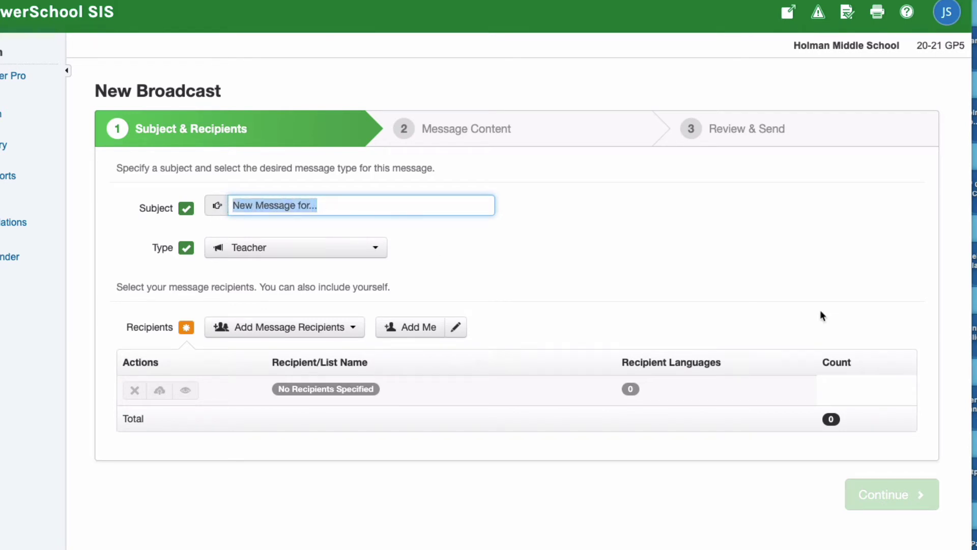
type("Welcome")
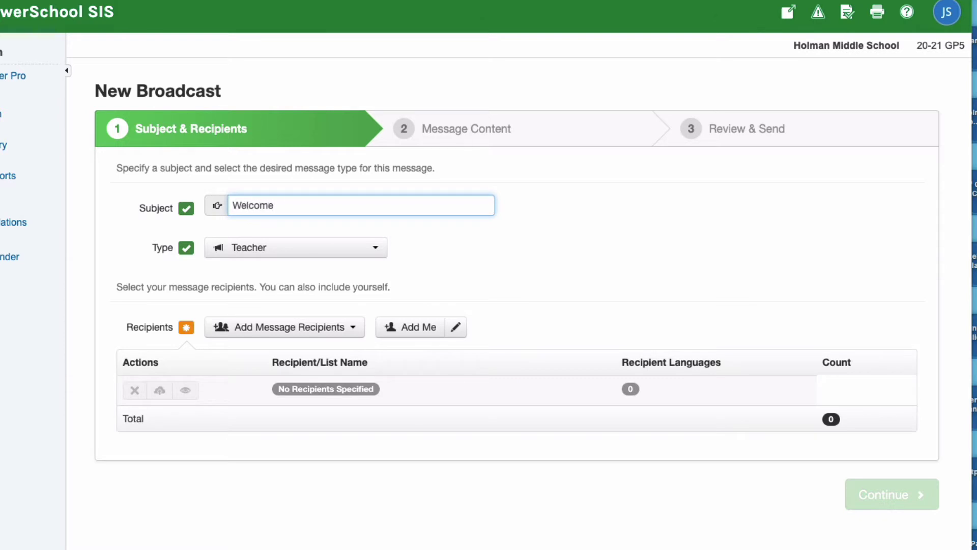
type("!")
left_click(290, 254)
left_click(265, 298)
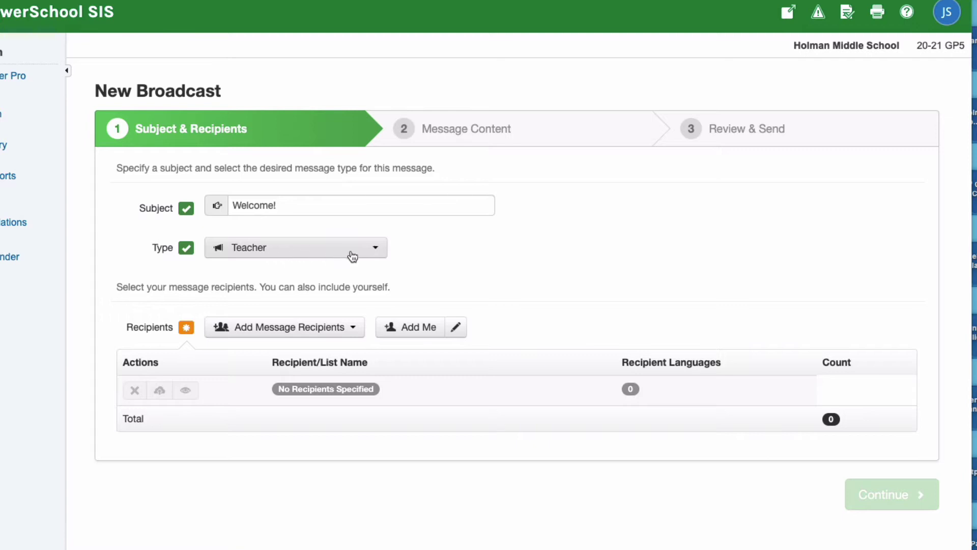
scroll(417, 331, "down", 1)
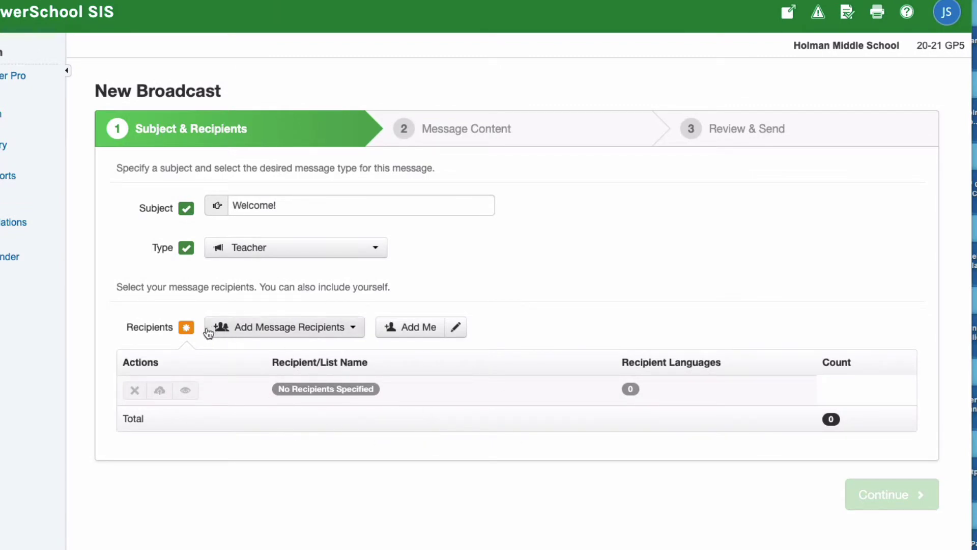
Add recipients by class section, choosing Holman Middle School.
left_click(304, 331)
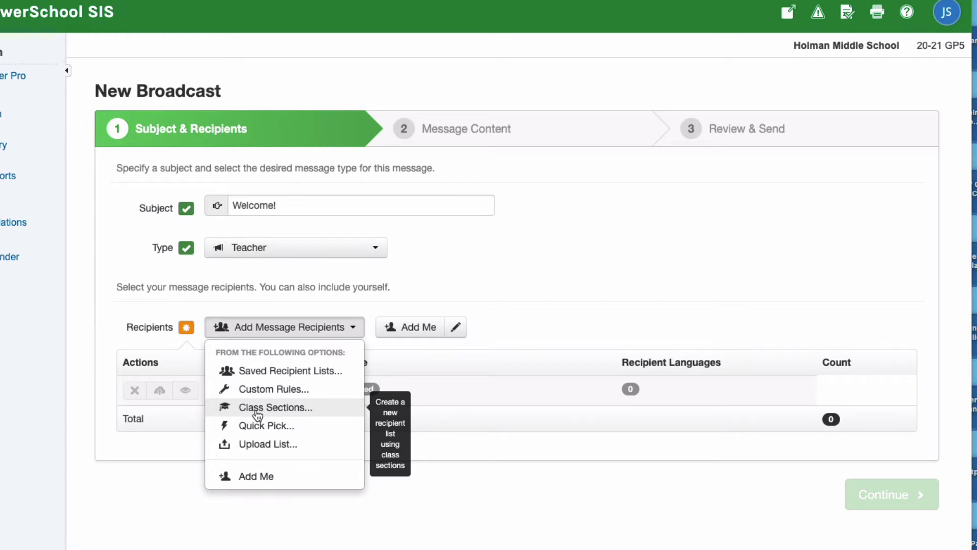
left_click(288, 410)
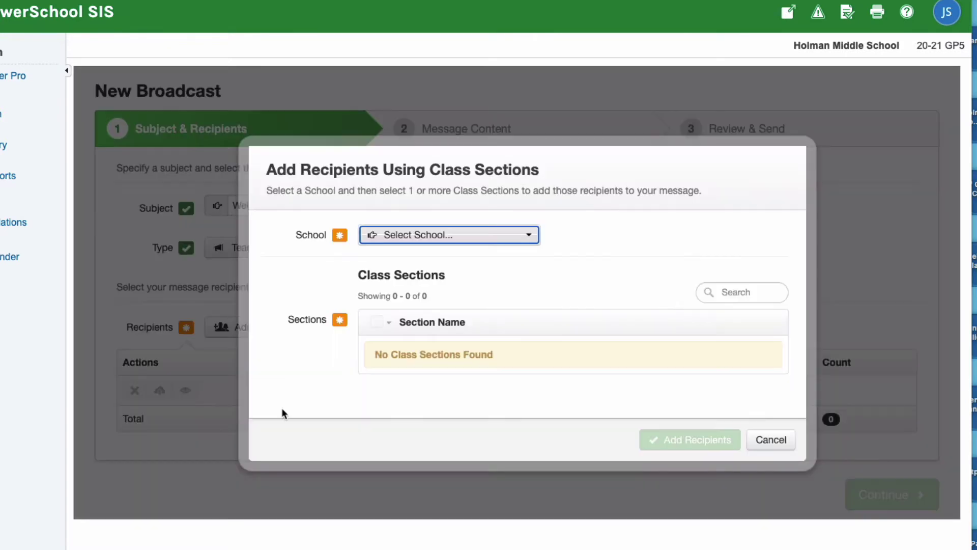
left_click(411, 241)
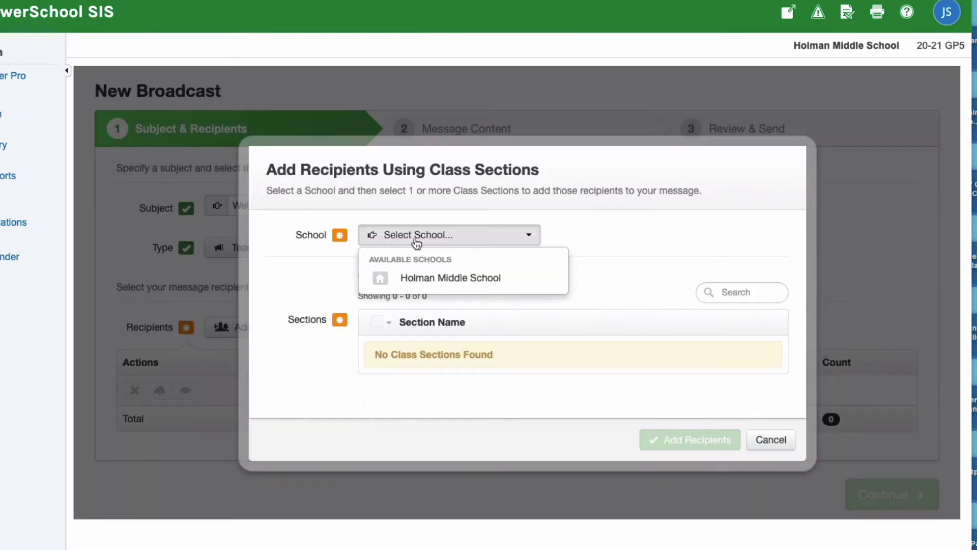
left_click(445, 279)
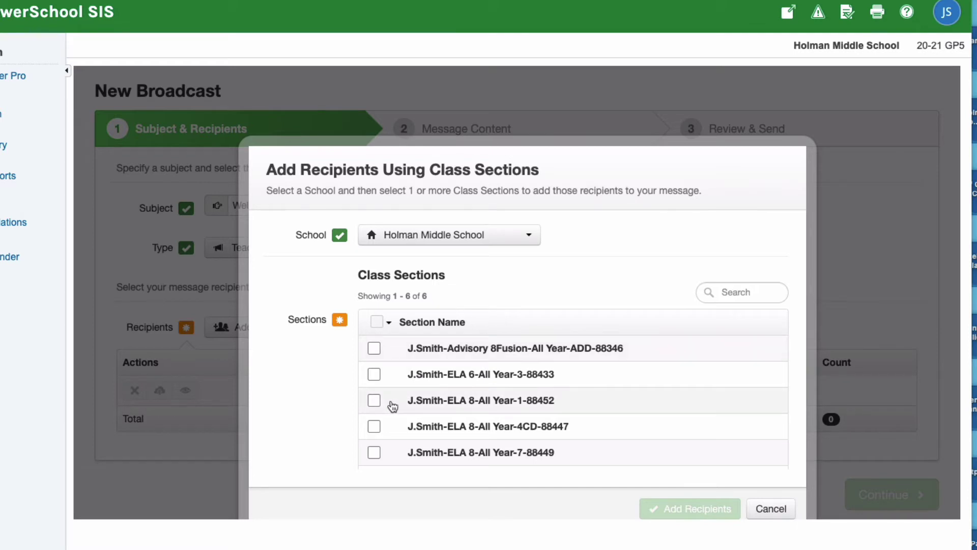
scroll(393, 406, "down", 2)
scroll(471, 404, "up", 2)
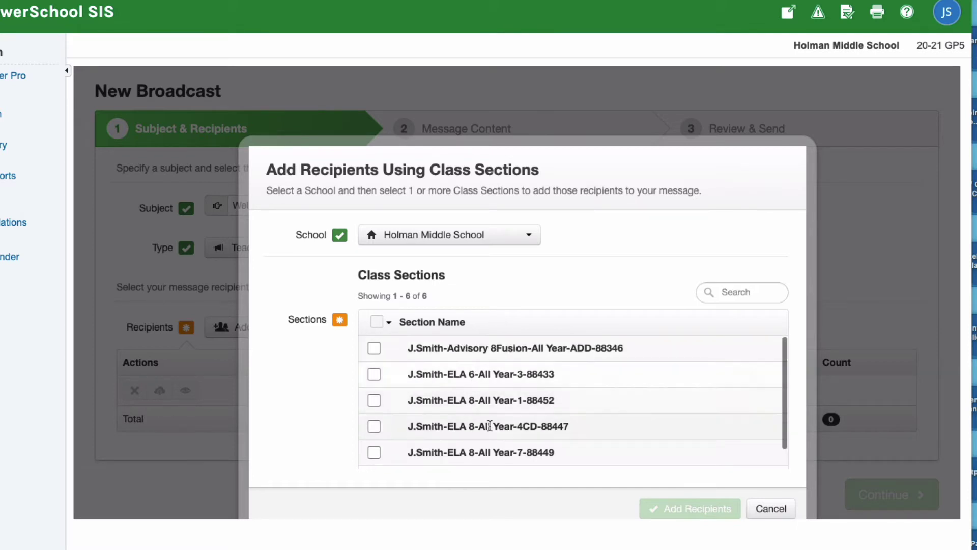
scroll(490, 425, "down", 1)
left_click(389, 306)
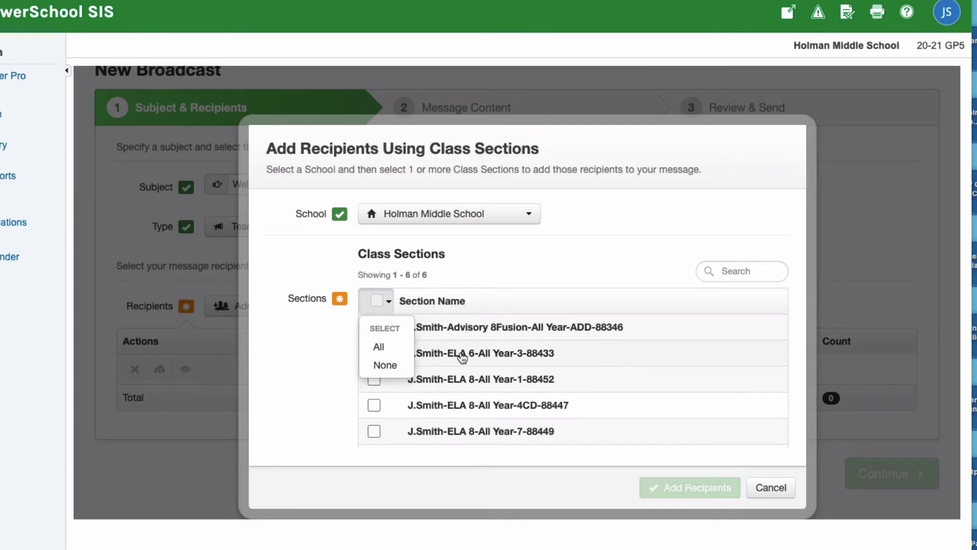
left_click(385, 365)
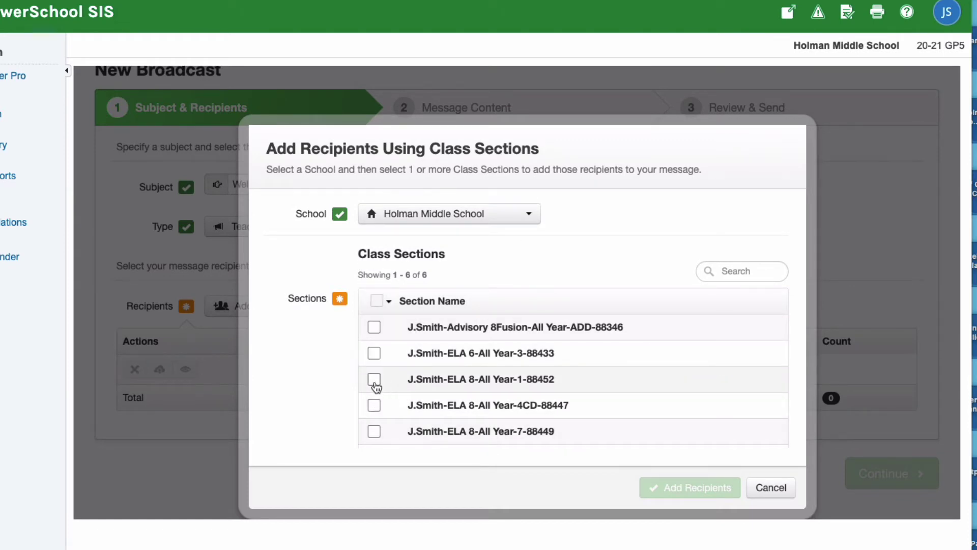
left_click(375, 379)
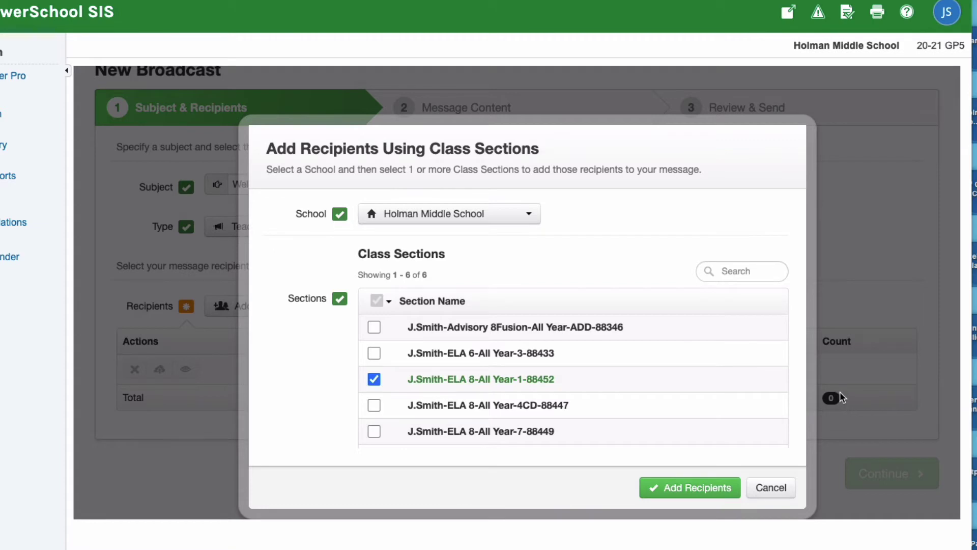
Add the ticked ELA 8 section as recipients: 15 English, 2 Spanish, 17 total.
left_click(701, 488)
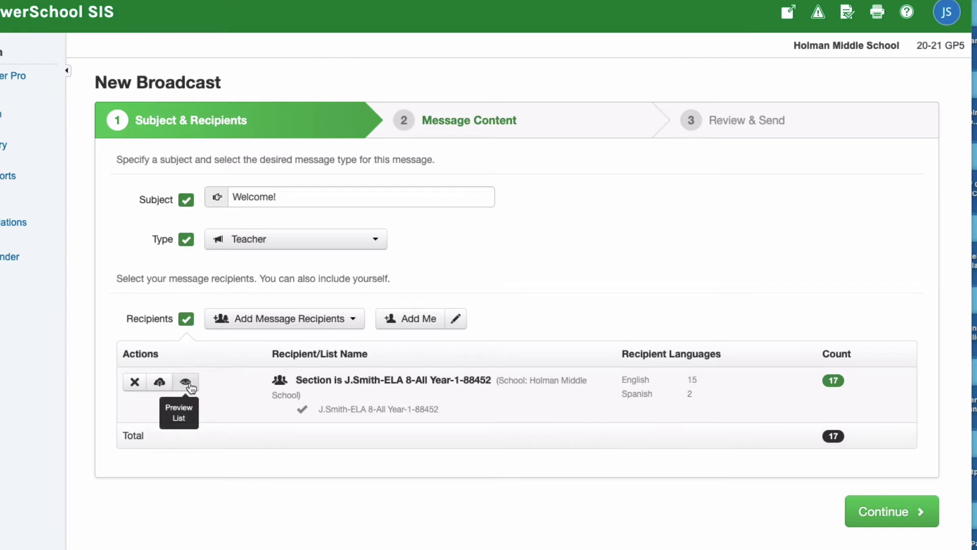
left_click(185, 383)
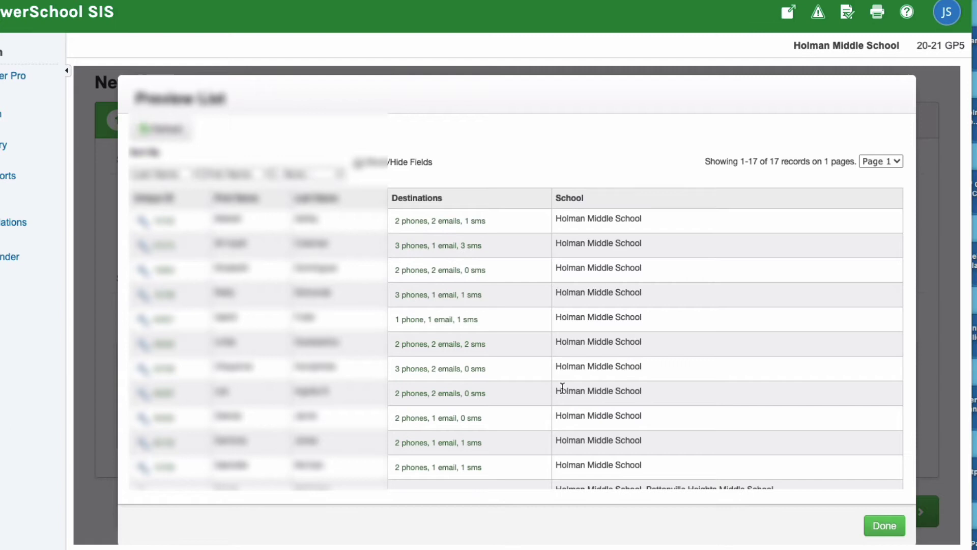
scroll(562, 388, "down", 5)
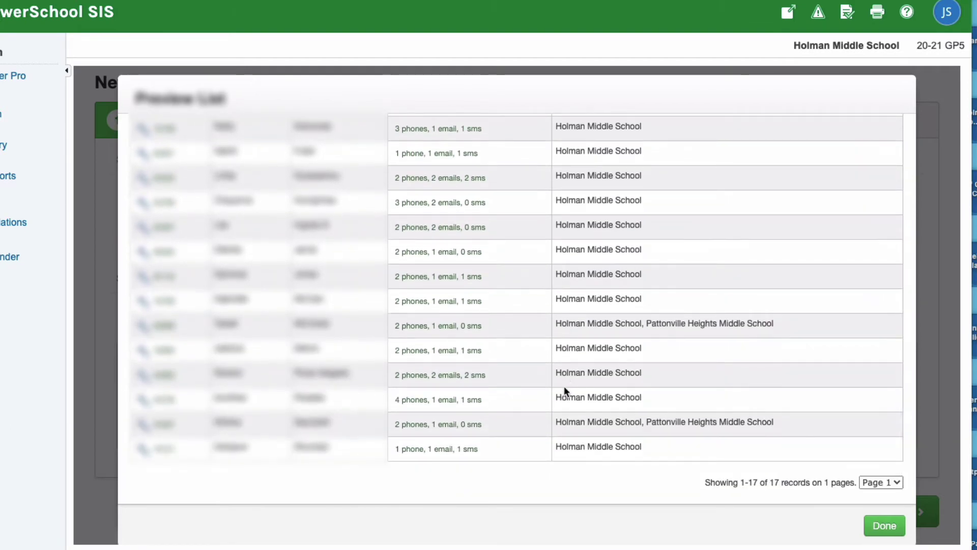
scroll(564, 388, "up", 5)
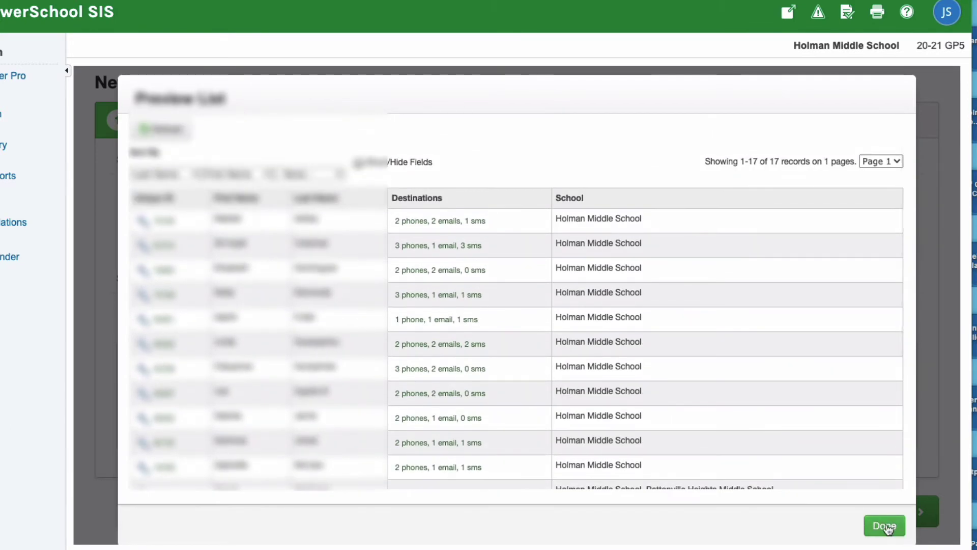
left_click(885, 525)
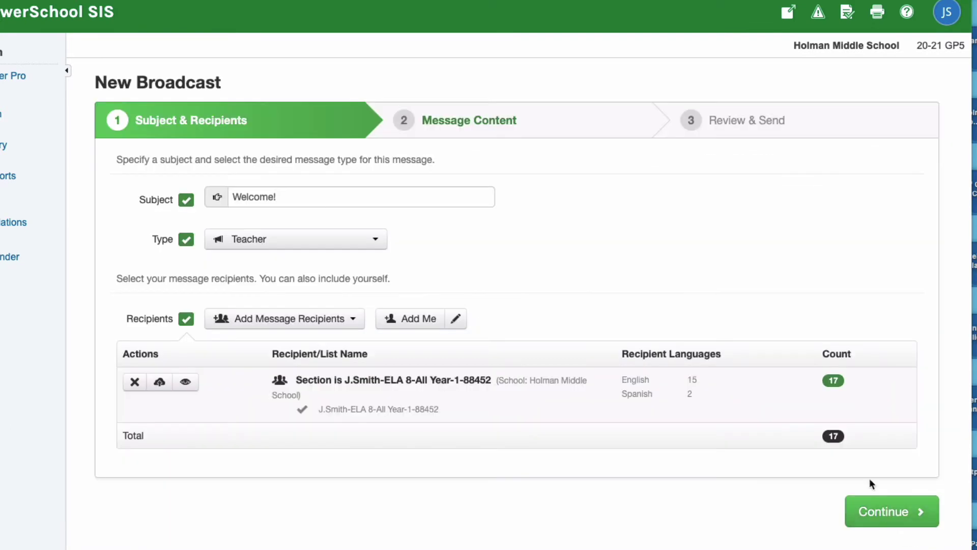
Advance to Message Content, add an SMS section, then delete it and confirm.
left_click(899, 514)
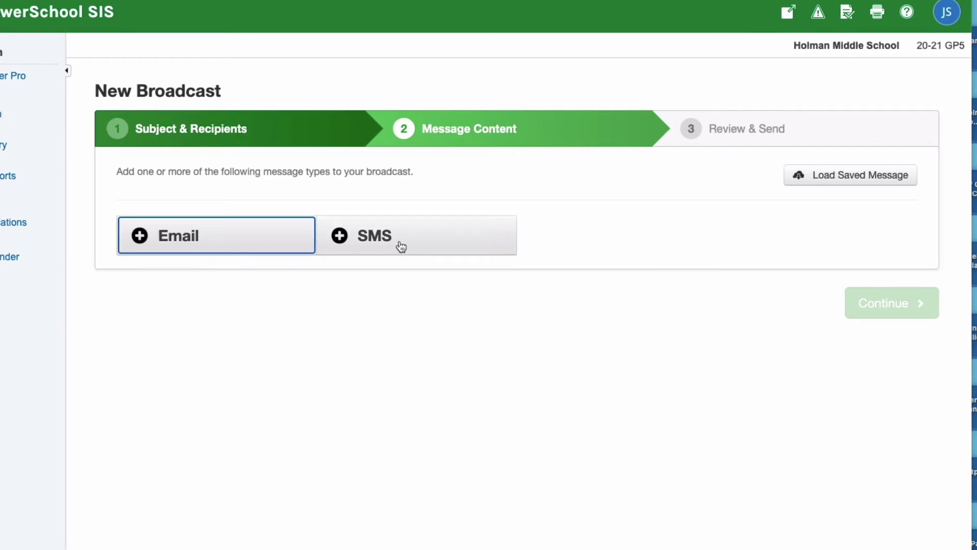
left_click(227, 248)
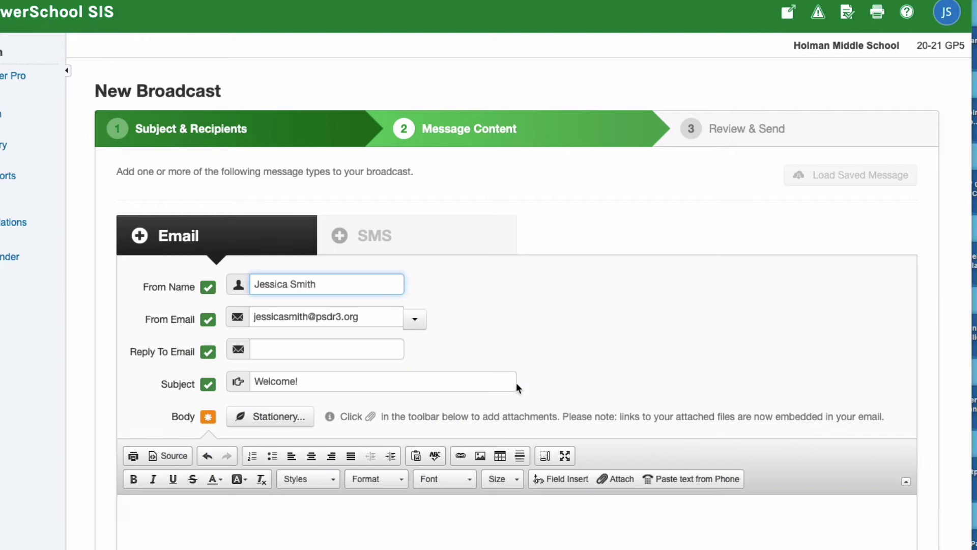
scroll(433, 513, "down", 3)
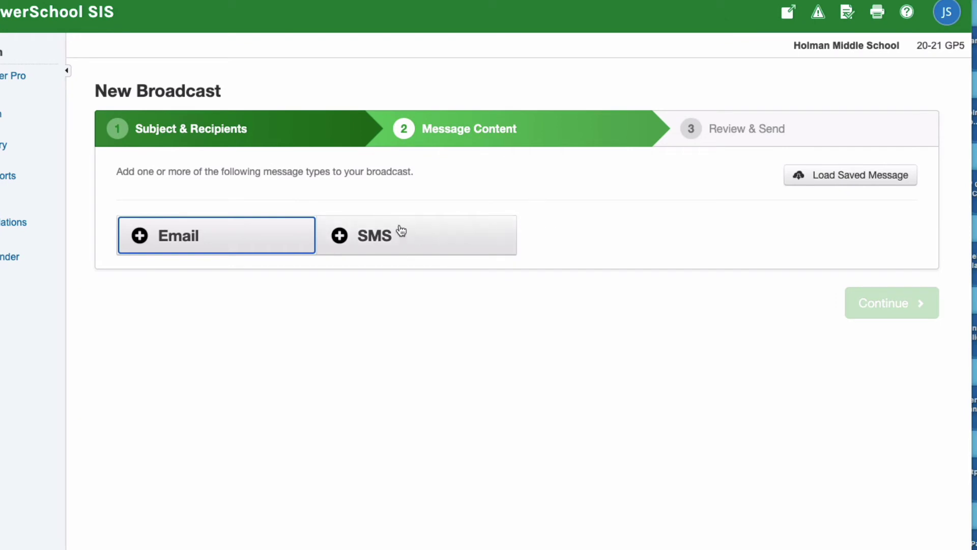
left_click(380, 236)
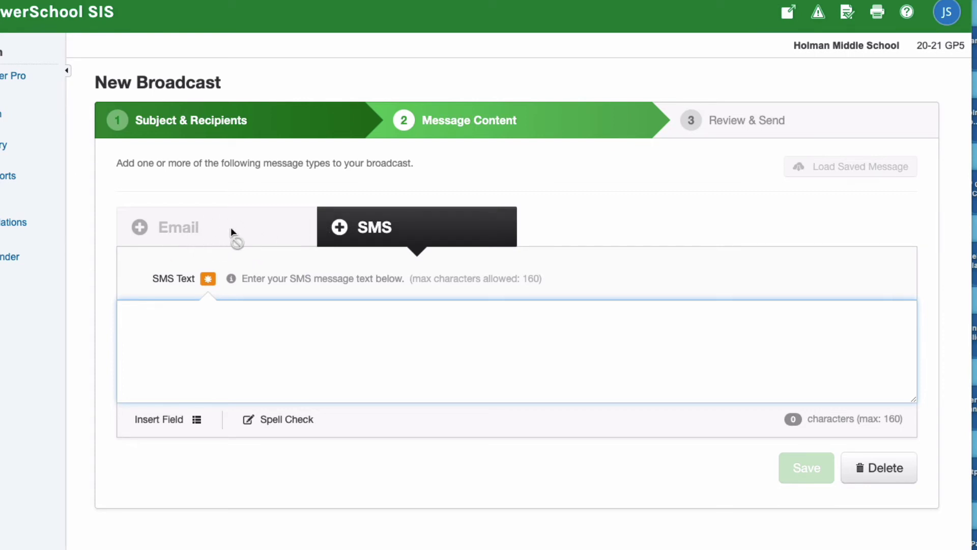
left_click(888, 472)
left_click(710, 370)
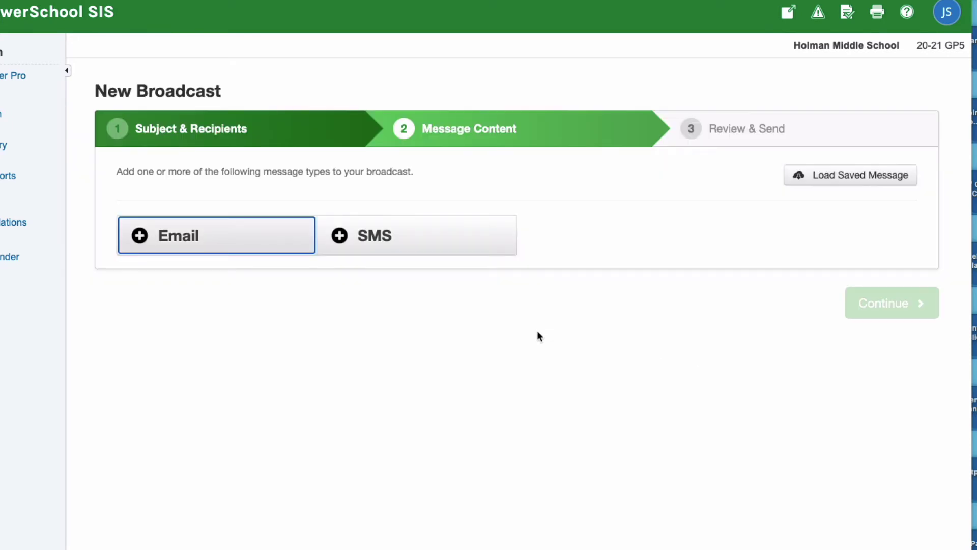
Add an email message with subject 'Welcome!' and body text 'Welcome!'.
left_click(235, 244)
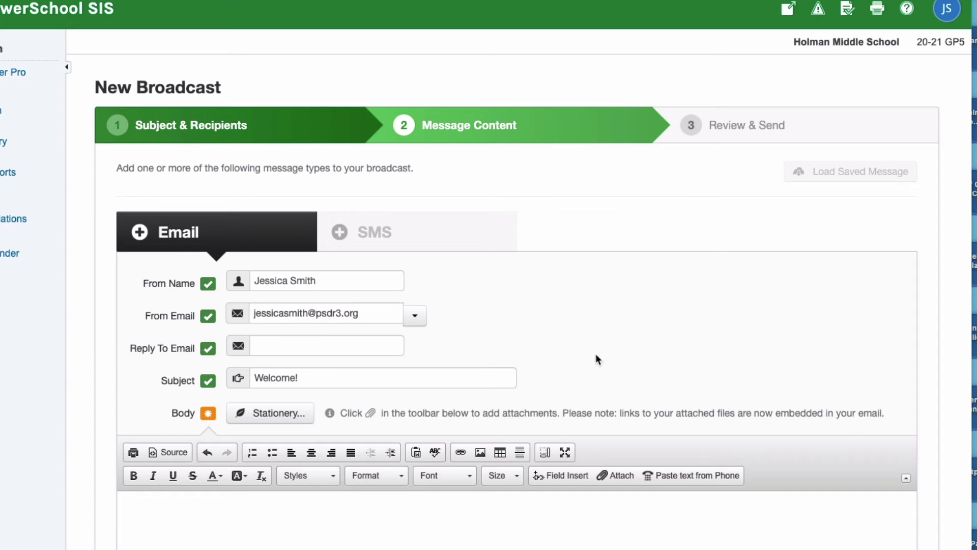
scroll(680, 371, "down", 2)
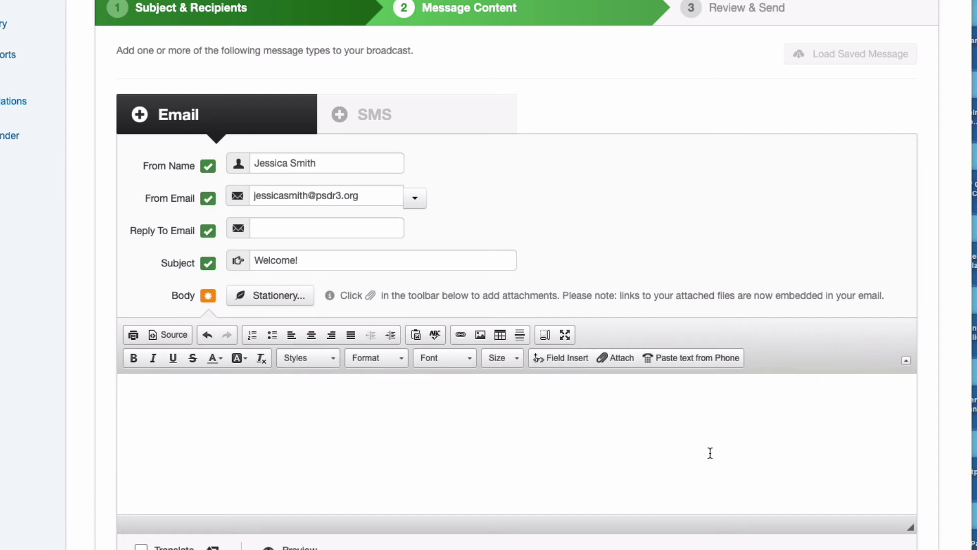
scroll(698, 452, "down", 2)
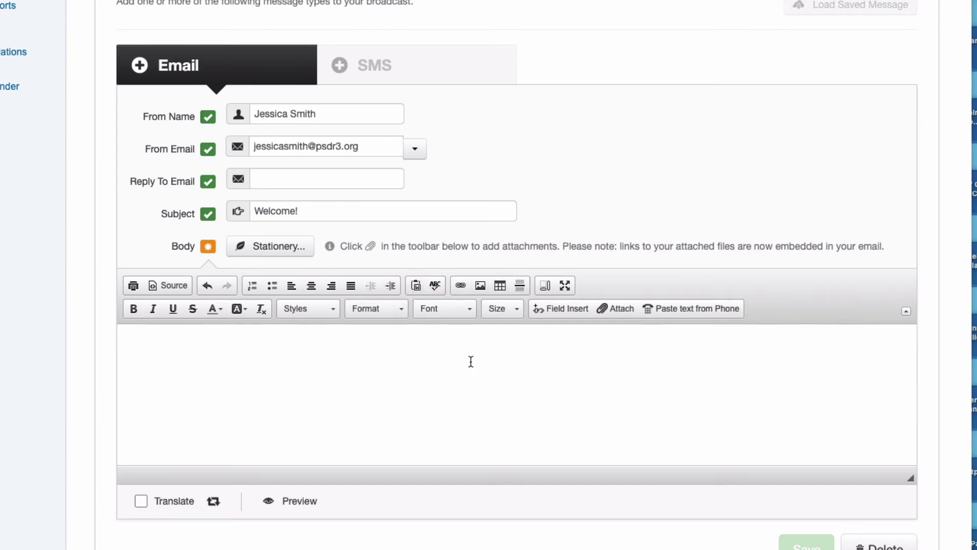
left_click(384, 363)
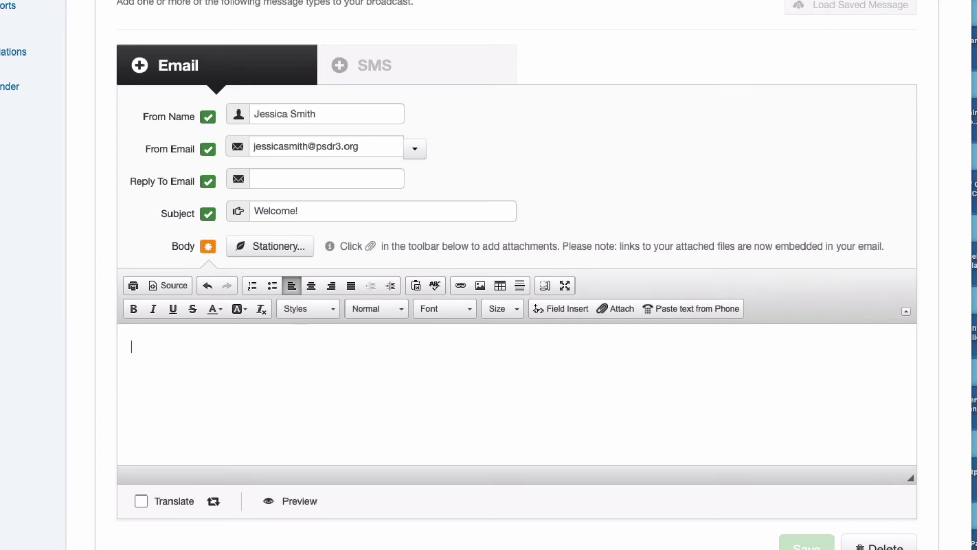
type("Welcome!")
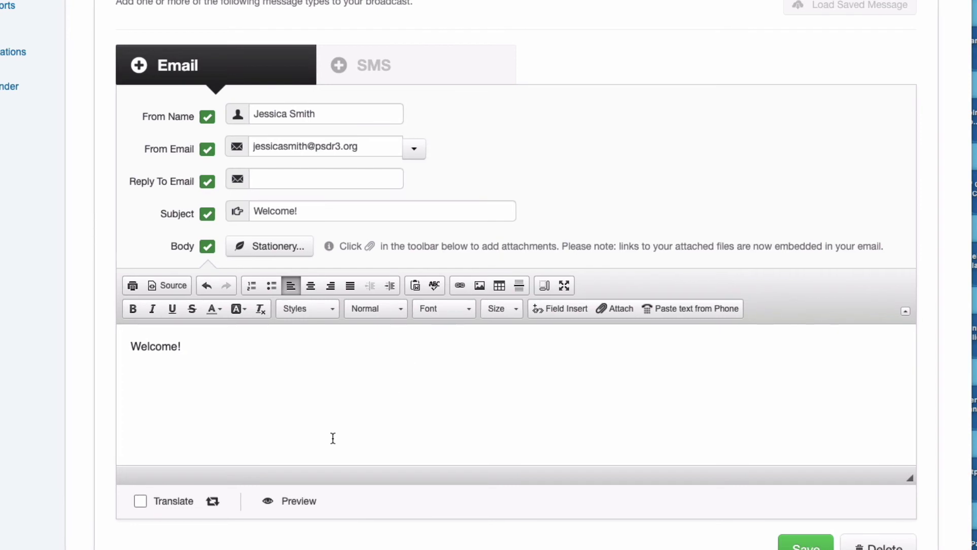
Turn on translation, review the seven translations from Amharic to Vietnamese, and save the email.
left_click(141, 501)
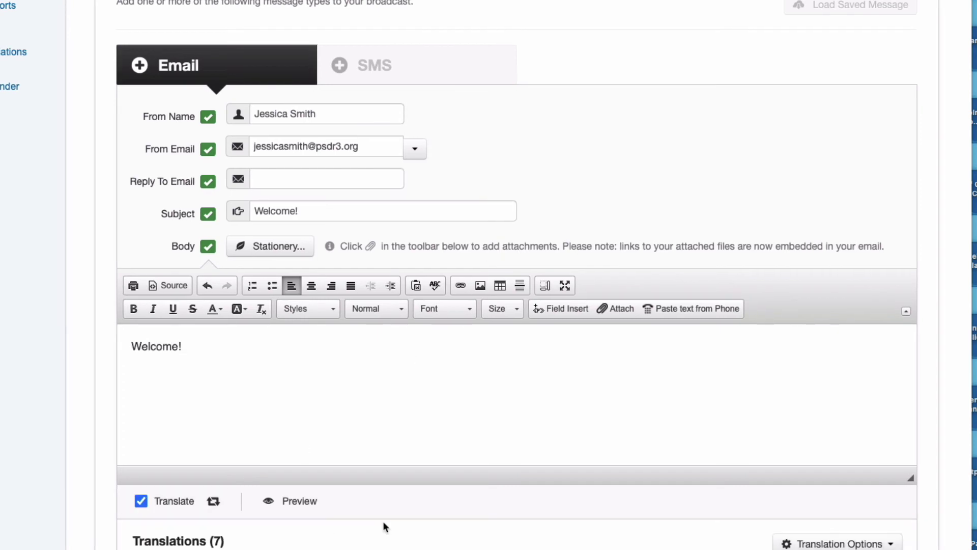
scroll(406, 515, "down", 7)
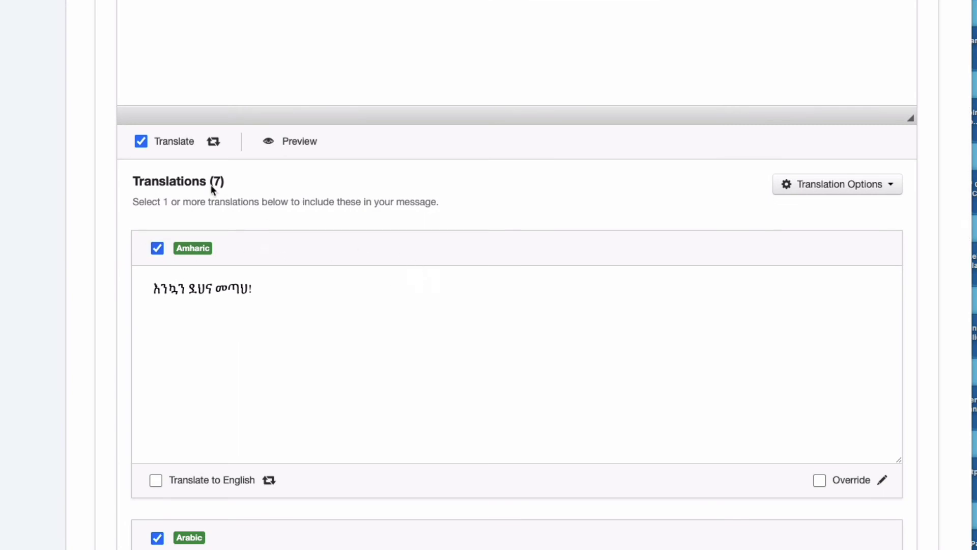
scroll(460, 415, "down", 20)
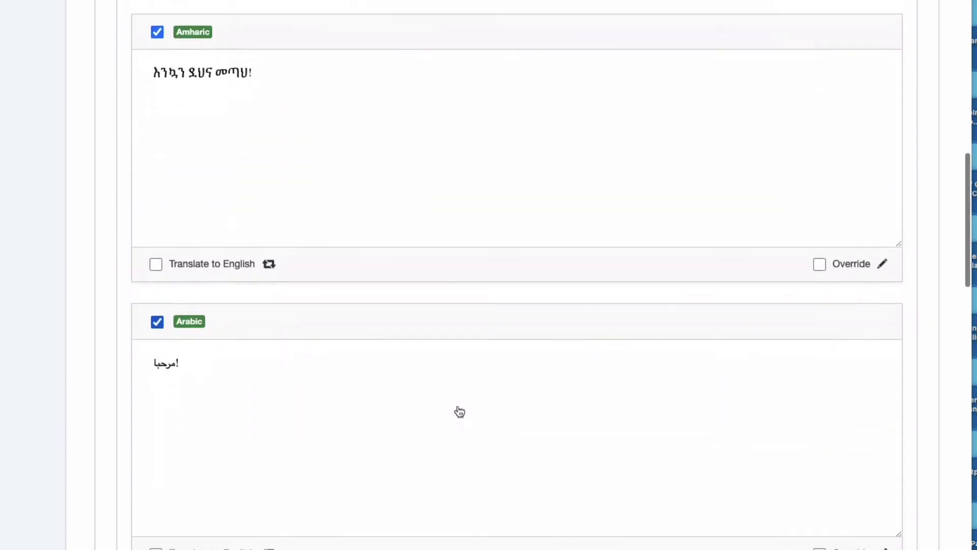
scroll(460, 412, "down", 11)
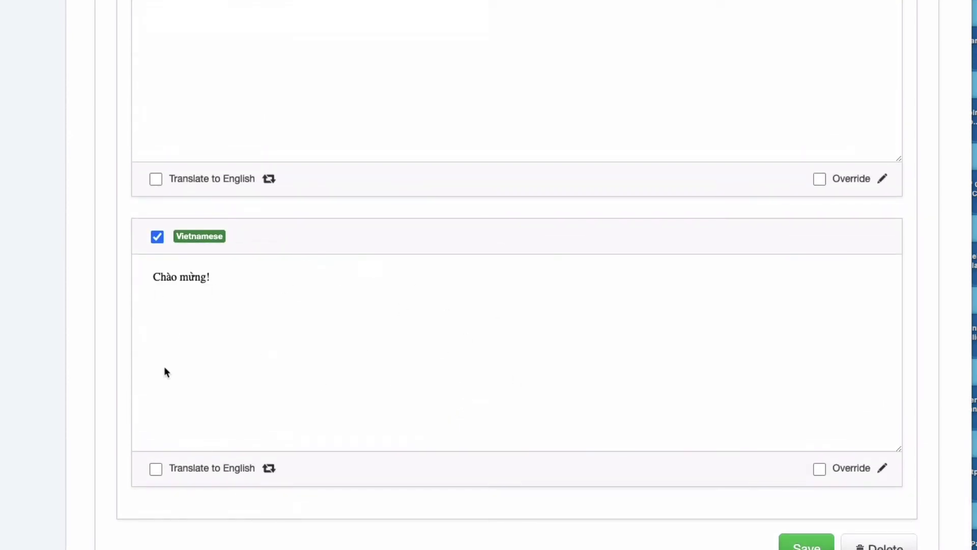
scroll(346, 362, "up", 15)
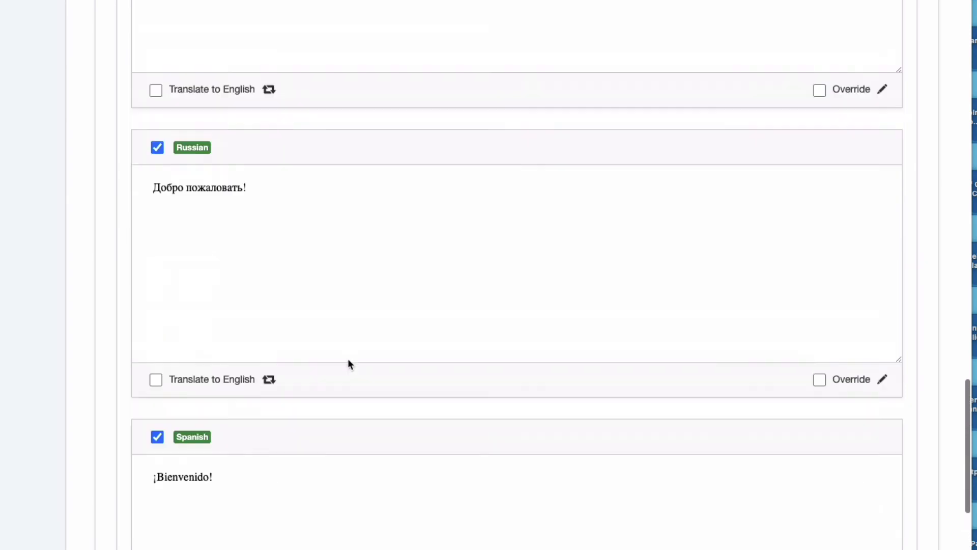
scroll(349, 364, "up", 15)
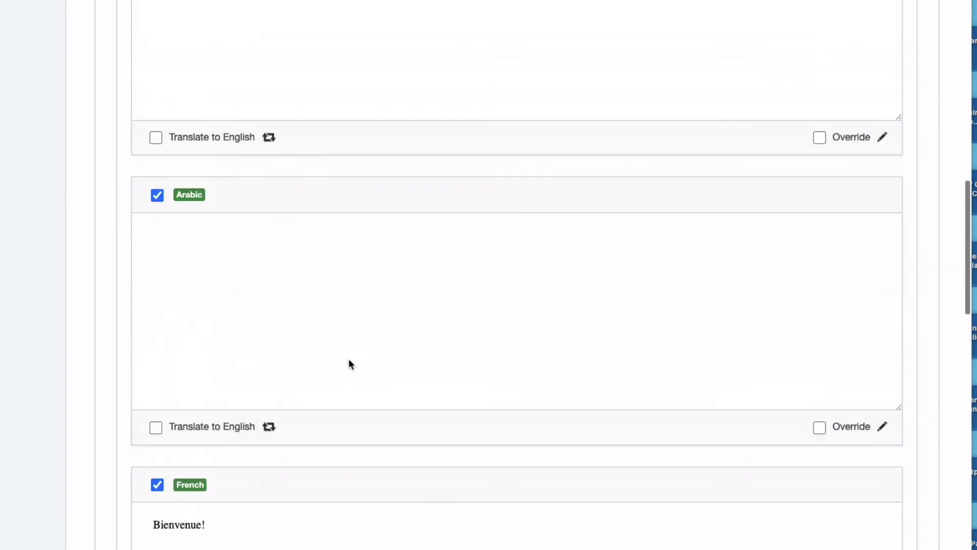
scroll(348, 358, "up", 8)
scroll(348, 358, "down", 3)
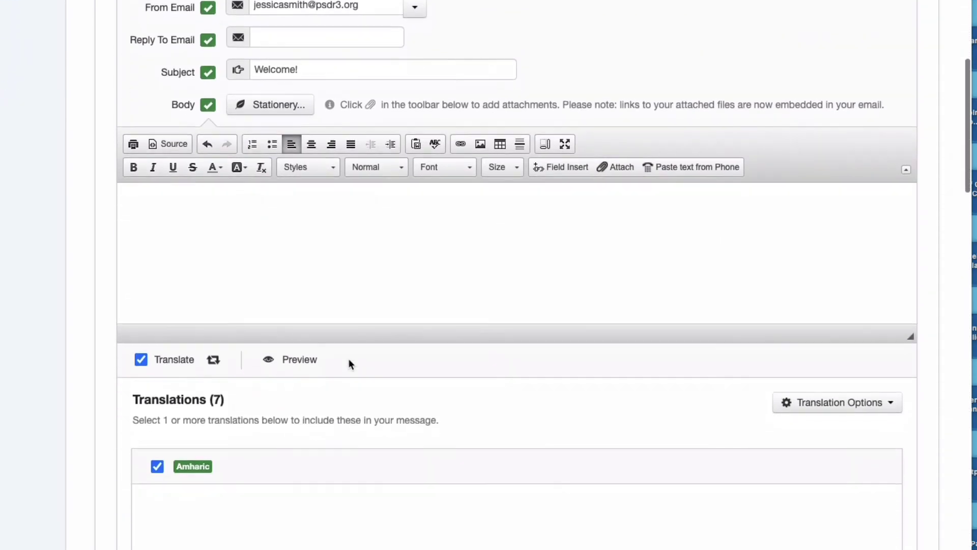
scroll(338, 356, "down", 3)
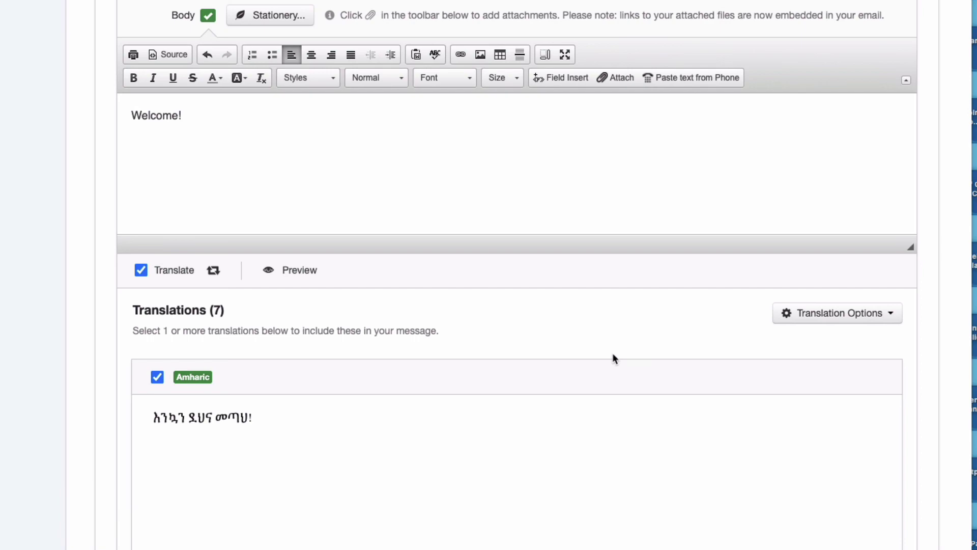
scroll(395, 368, "down", 20)
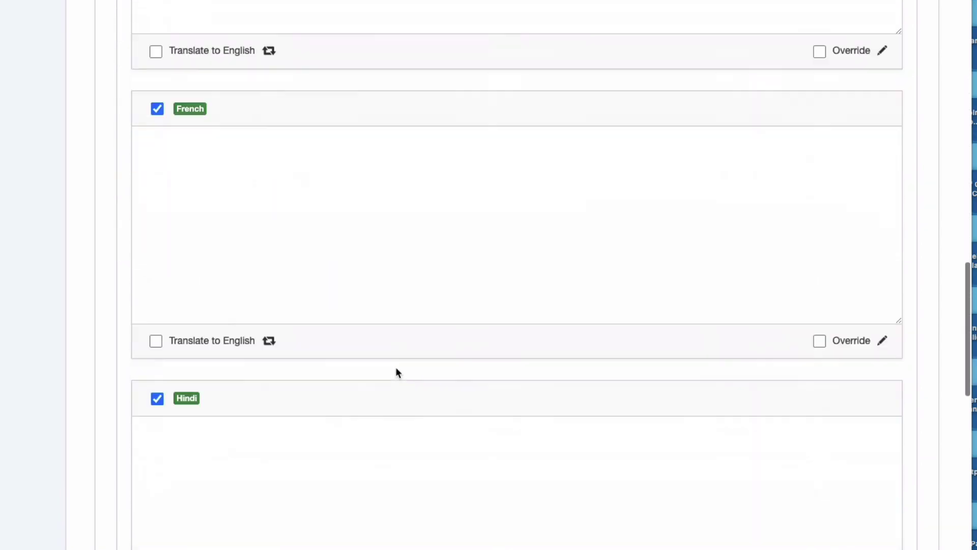
scroll(397, 371, "down", 17)
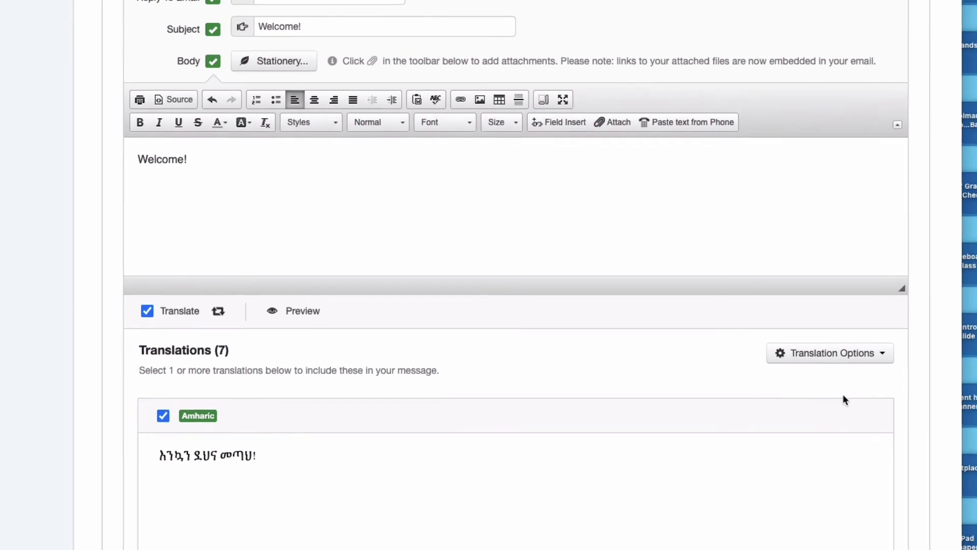
scroll(830, 395, "down", 20)
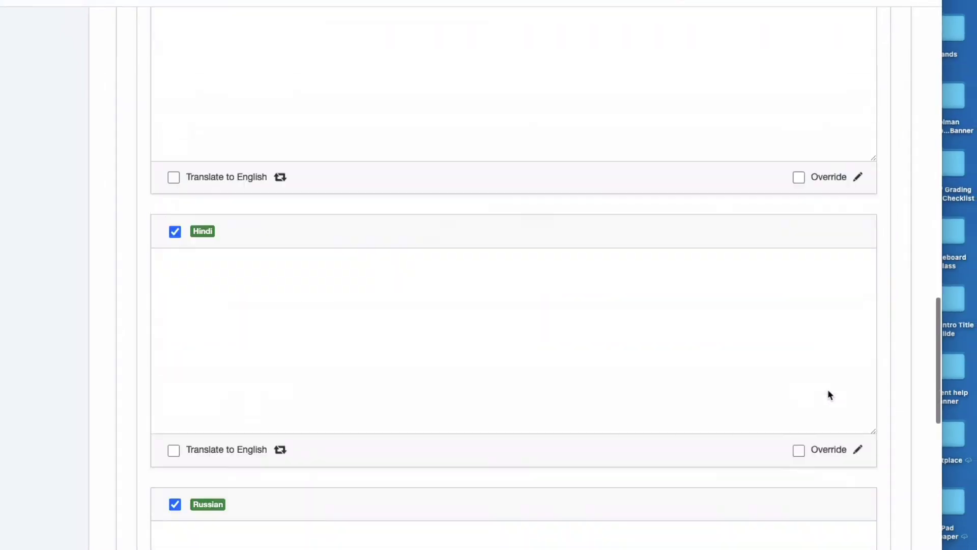
scroll(831, 393, "down", 6)
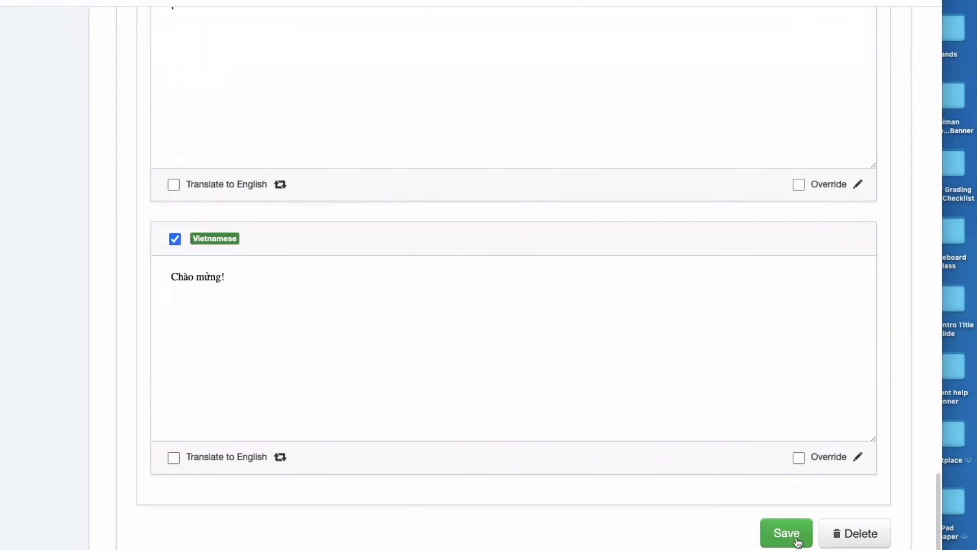
left_click(789, 535)
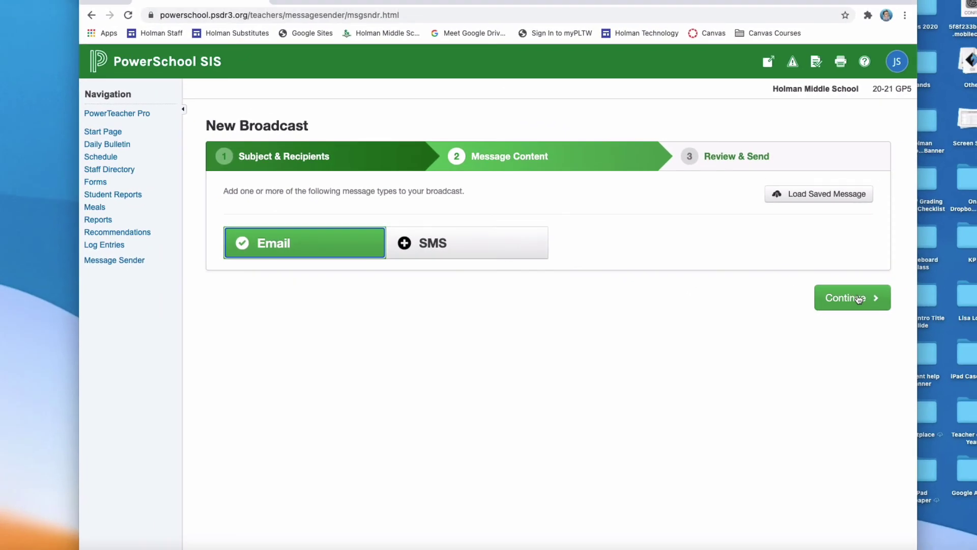
Advance to Review & Send and check the Send Later options without scheduling.
left_click(859, 299)
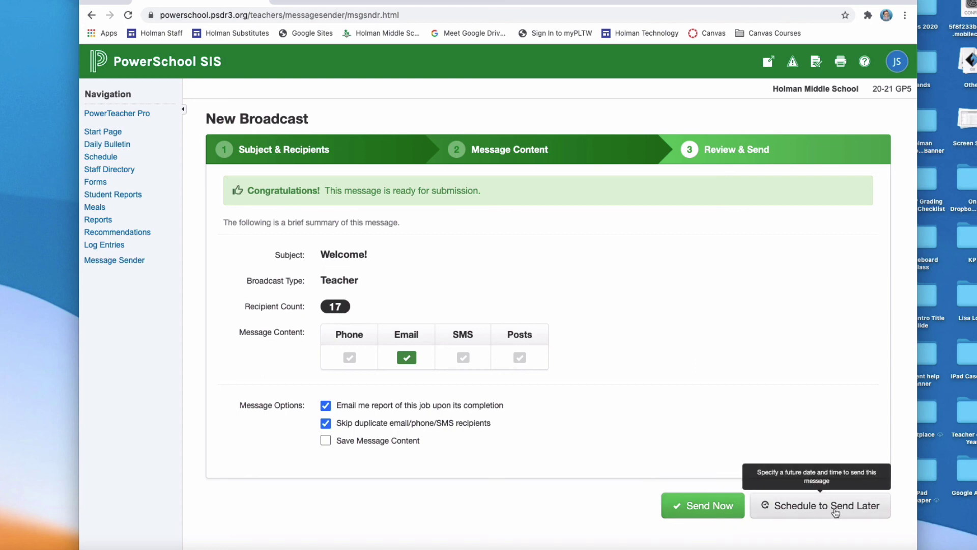
left_click(835, 512)
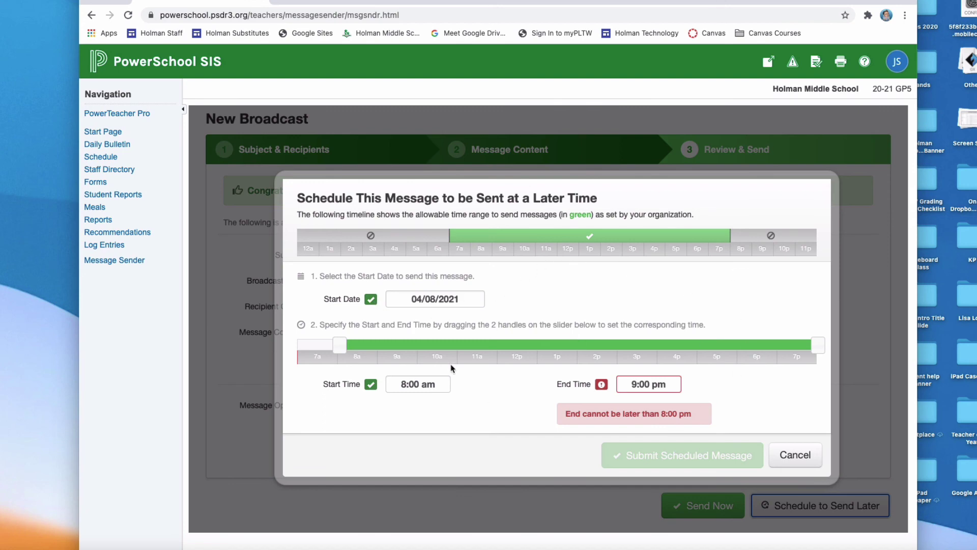
key("Escape")
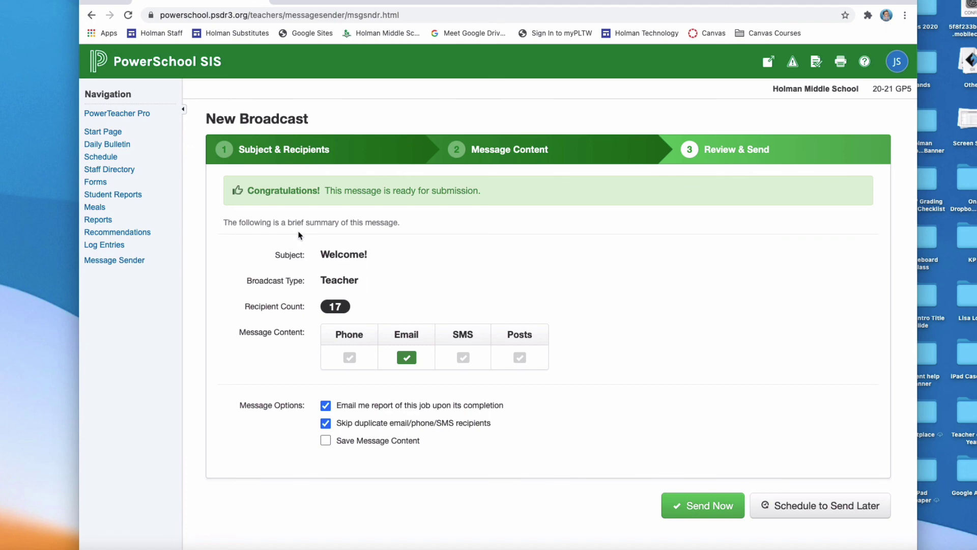